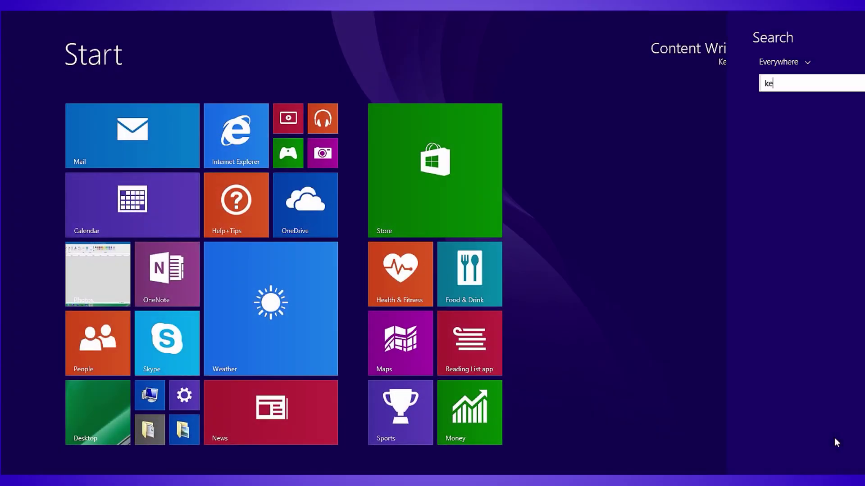
Step: Search the Start screen for 'kernel migr' to find Kernel Migrator for SharePoint
type("migrator for SharePoint")
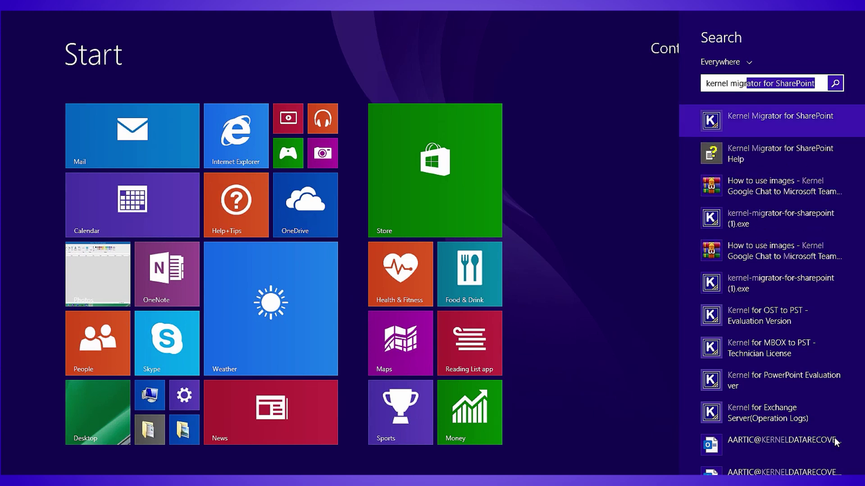
Step: Launch Kernel Migrator for SharePoint and start adding a Microsoft Teams source
left_click(806, 115)
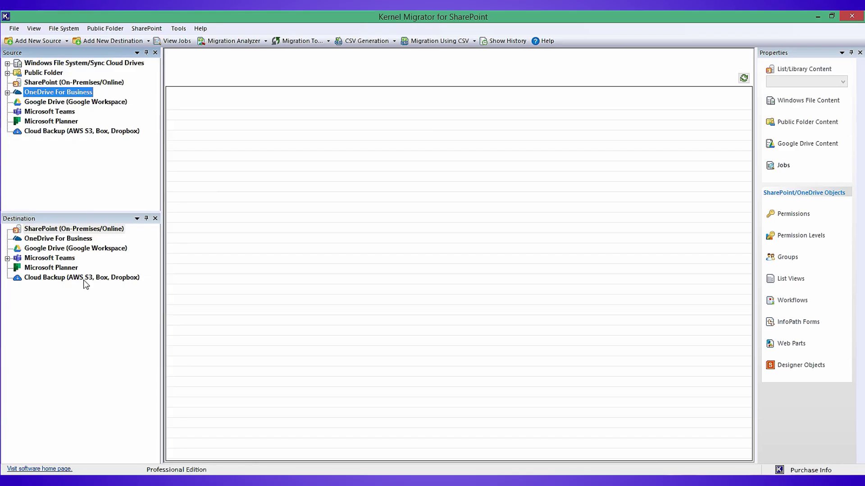
left_click(53, 113)
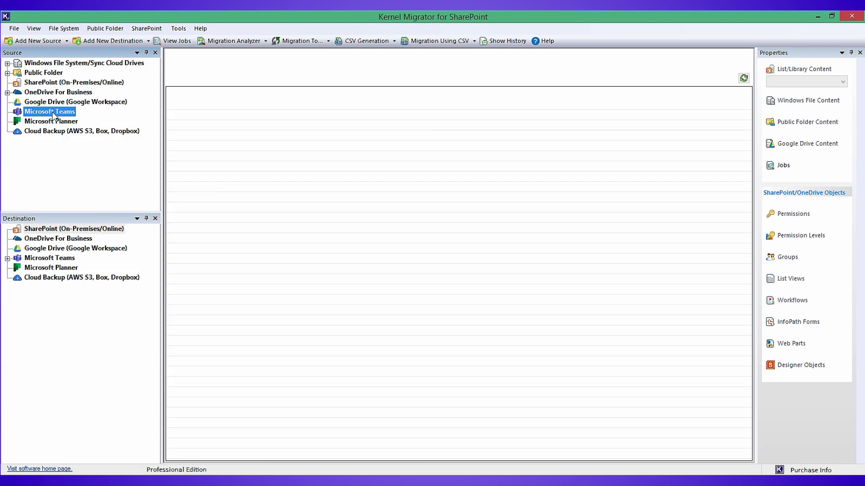
right_click(53, 114)
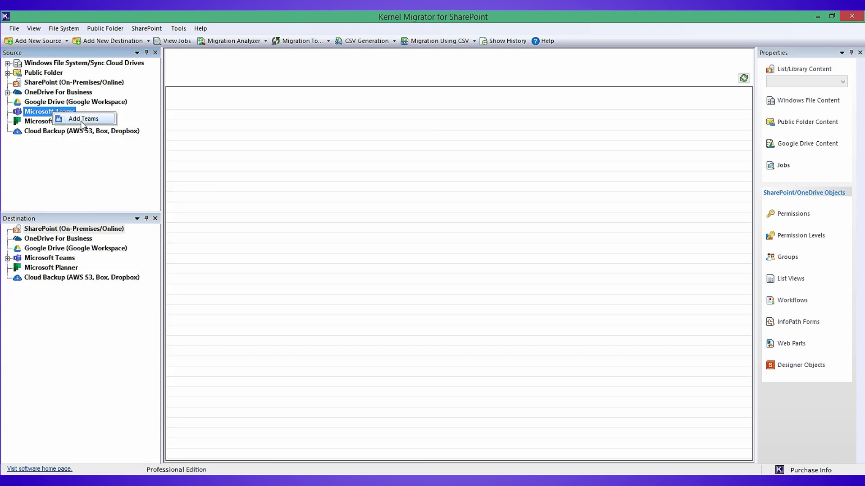
left_click(83, 119)
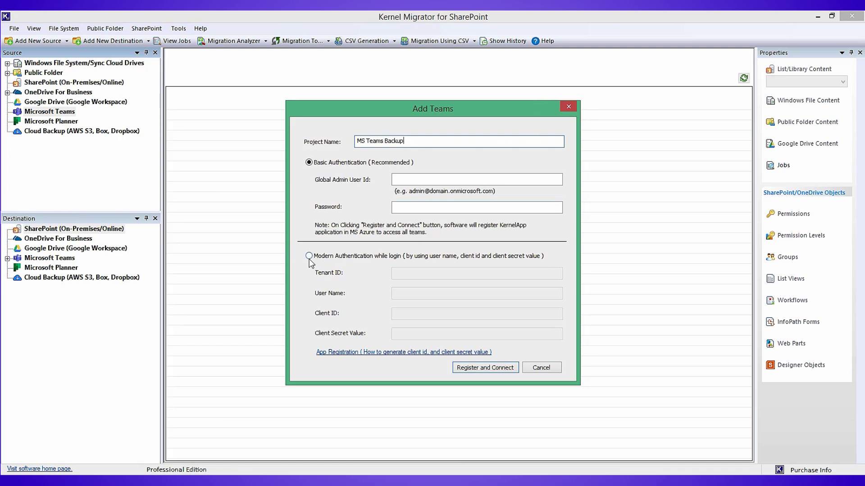
Step: Paste the global admin's user ID and account password into the Add Teams dialog
left_click(431, 180)
key("ctrl+v")
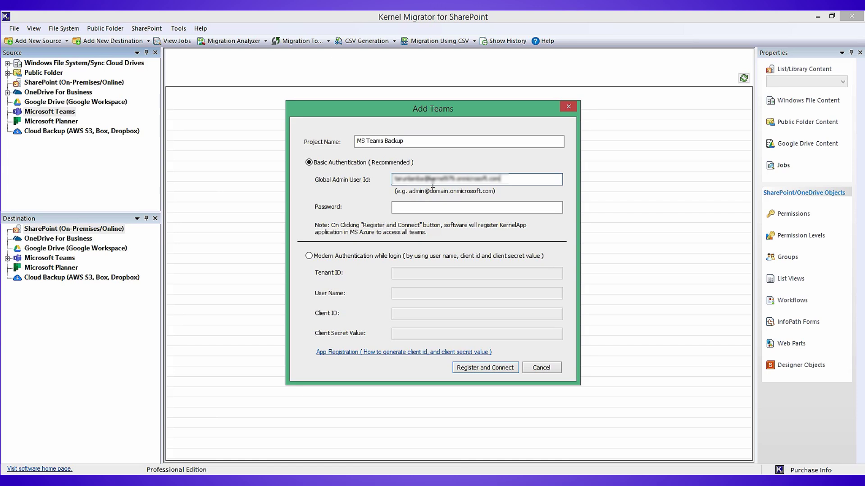
left_click(439, 207)
key("ctrl+v")
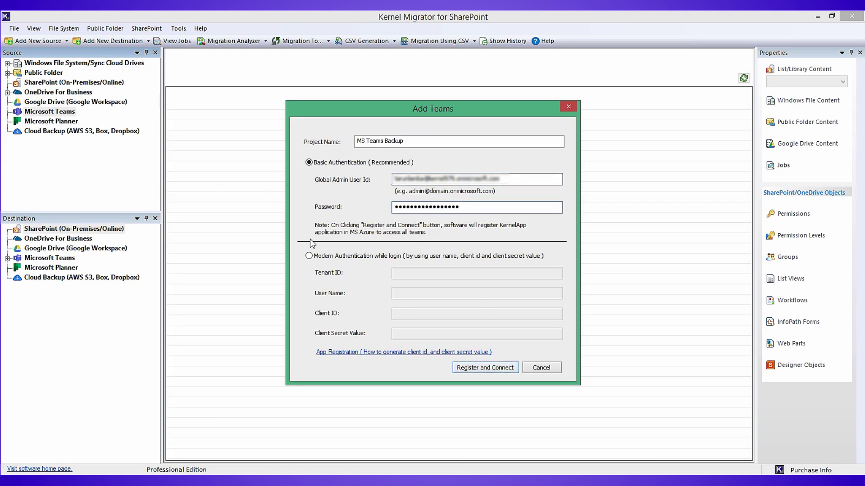
Step: Switch to Modern Authentication and paste in the tenant ID, user name, client ID and client secret
left_click(309, 256)
left_click(397, 273)
key("ctrl+v")
left_click(454, 292)
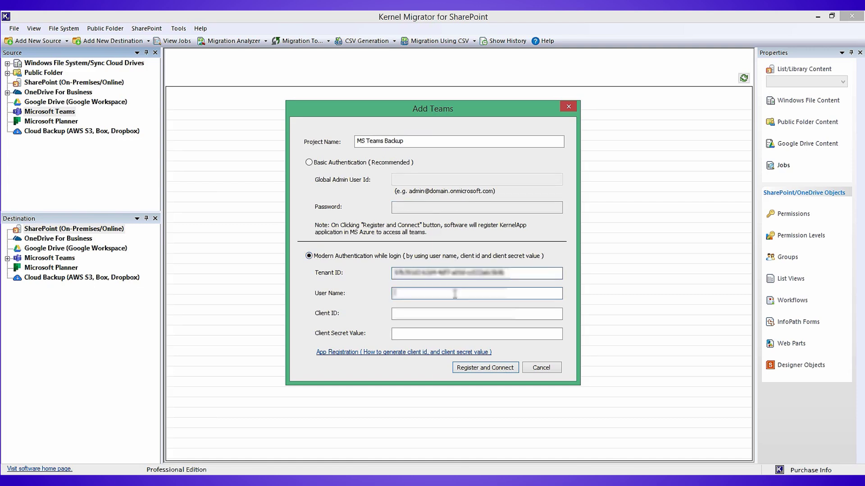
key("ctrl+v")
left_click(447, 314)
key("ctrl+v")
left_click(414, 334)
key("ctrl+v")
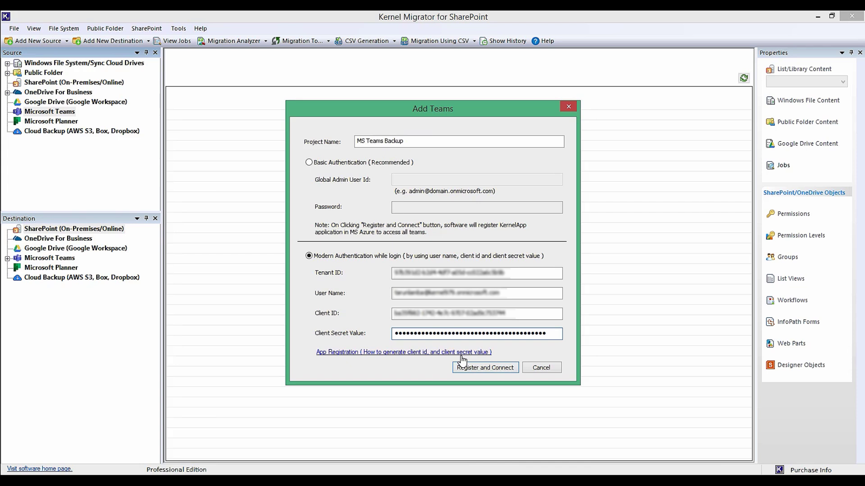
Step: Connect the MS Teams Backup source, widen the panes, and expand its Teams and Chats nodes
left_click(486, 368)
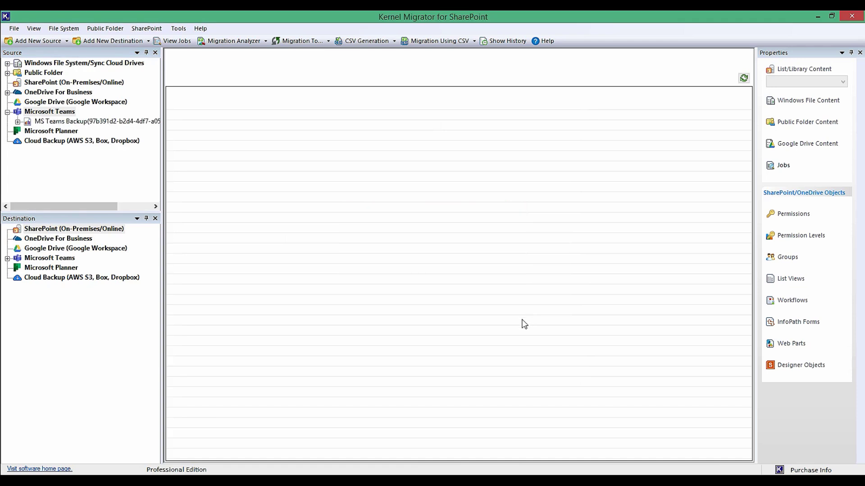
left_click_drag(161, 108, 203, 121)
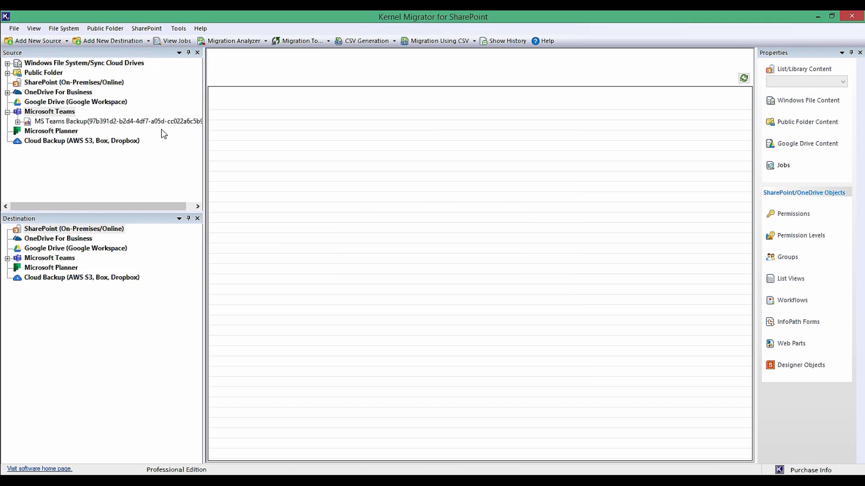
left_click(103, 124)
left_click(56, 131)
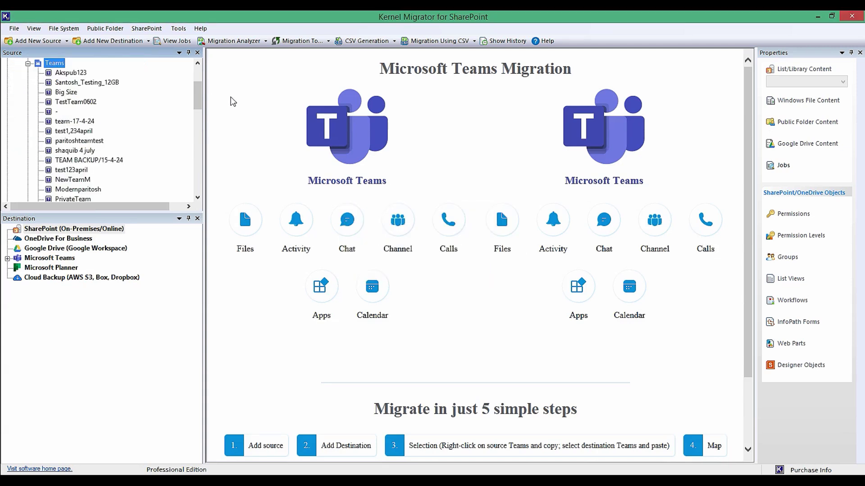
left_click_drag(198, 95, 218, 93)
left_click(54, 170)
Step: Start a backup of the entire Teams group under MS Teams Backup
right_click(71, 102)
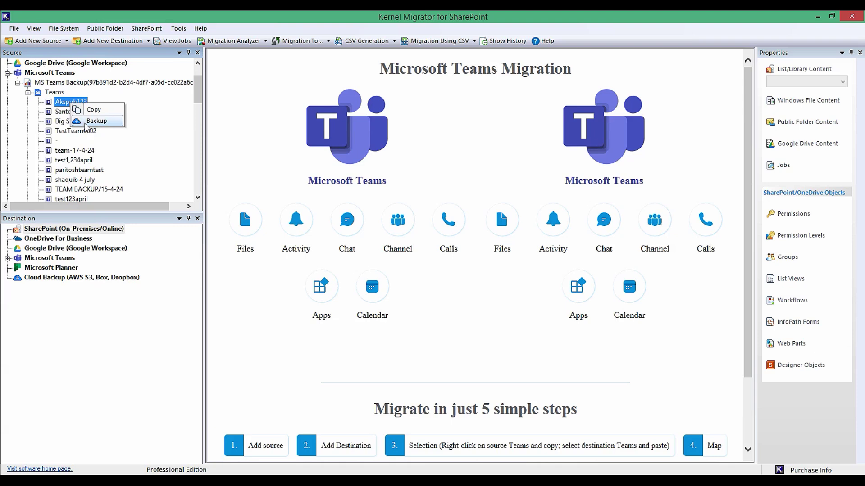
left_click(54, 93)
right_click(54, 93)
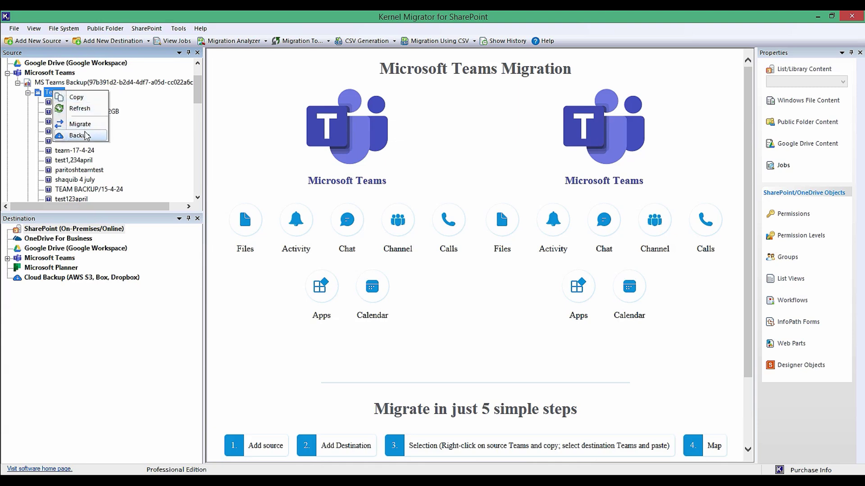
left_click(86, 136)
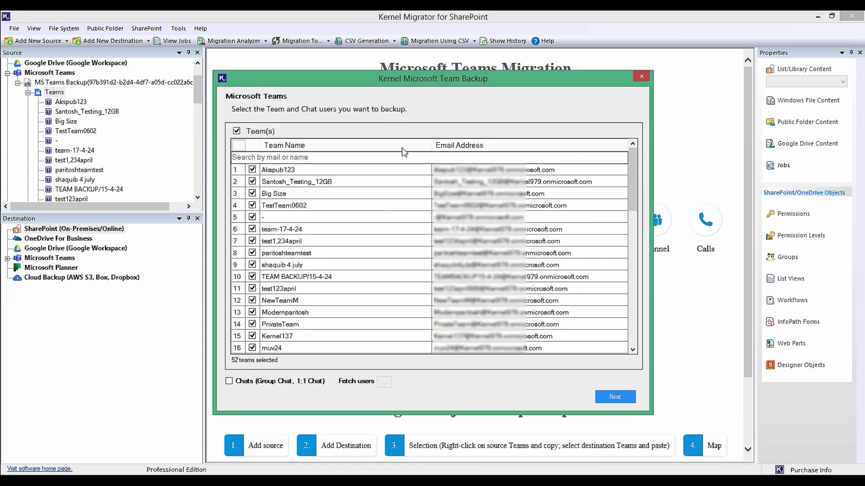
Step: Select only Akspub123 and NewTeamM for backup, including group and one-to-one chats
left_click(236, 131)
left_click(264, 156)
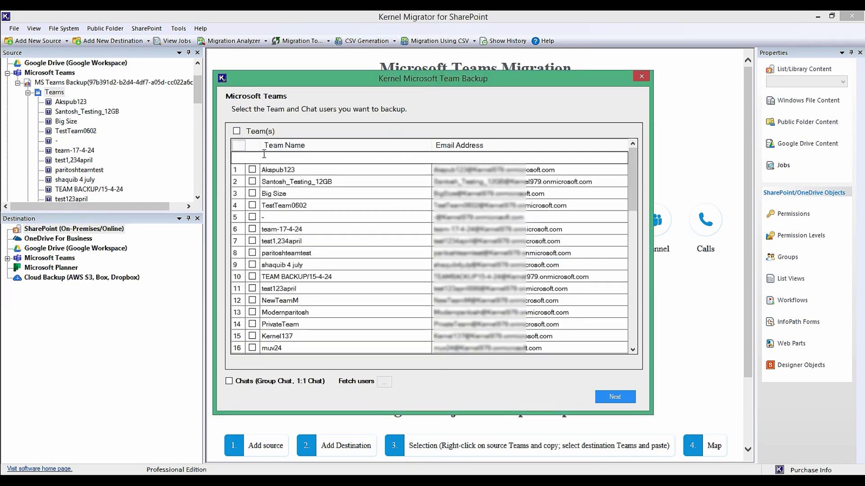
type("a")
left_click(258, 173)
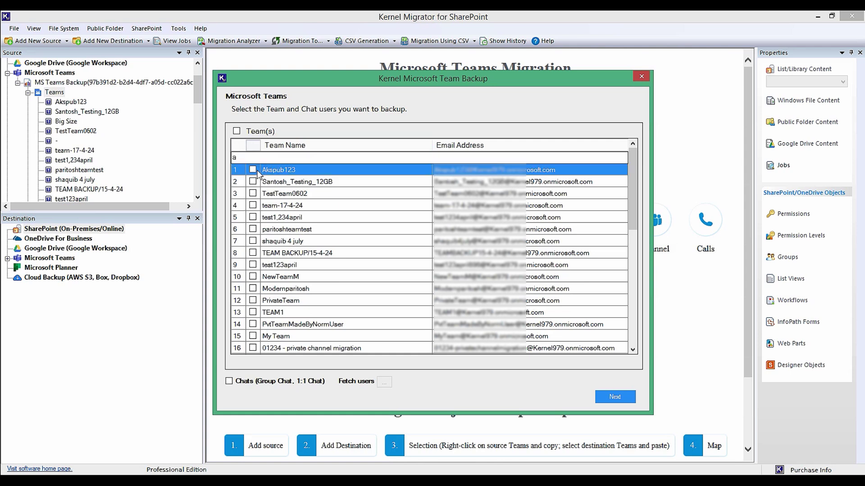
left_click(253, 170)
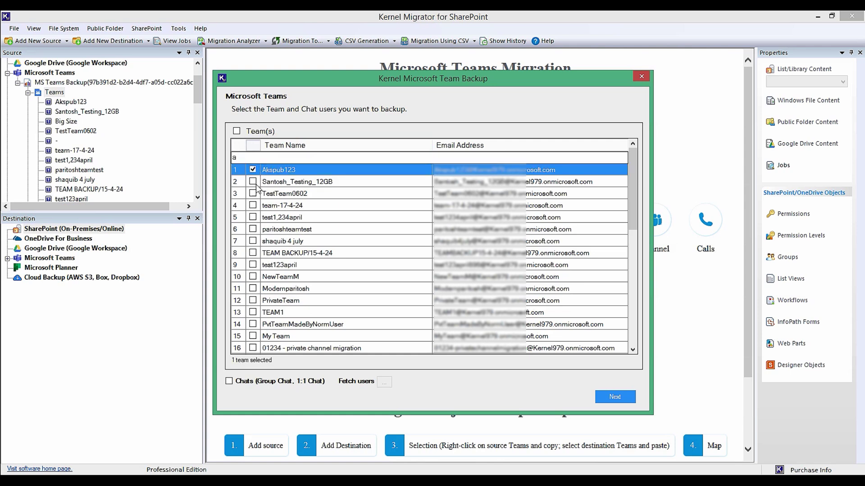
left_click(253, 277)
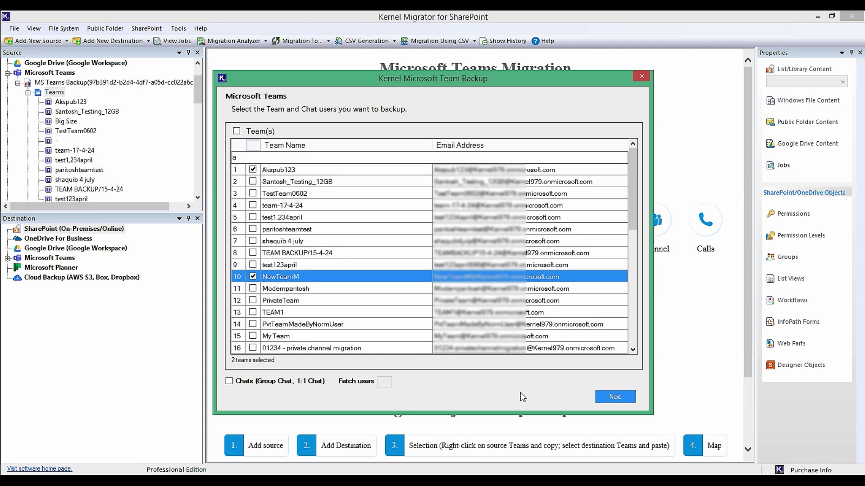
left_click(273, 383)
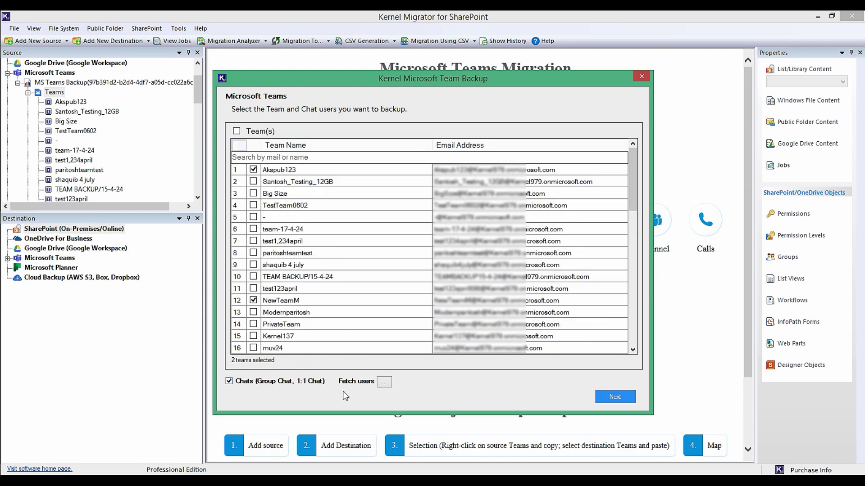
Step: Switch the chat user source from CSV to Automatically Fetching and load the user list
left_click(384, 381)
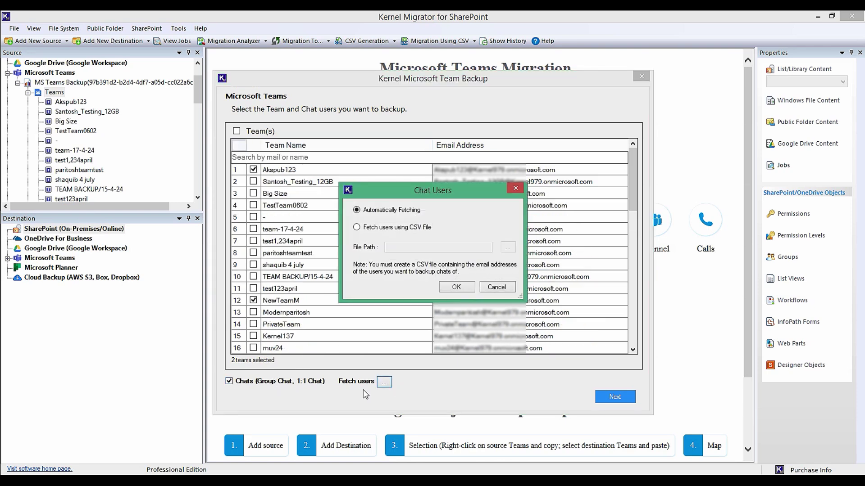
left_click(418, 230)
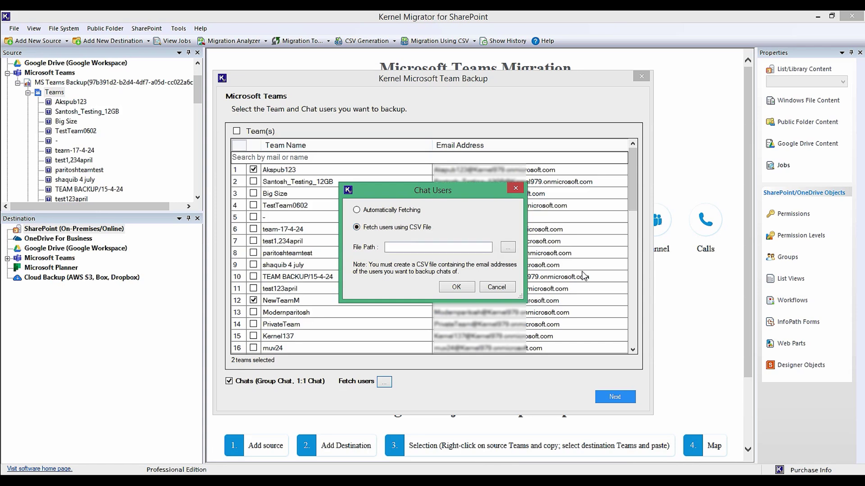
left_click(508, 247)
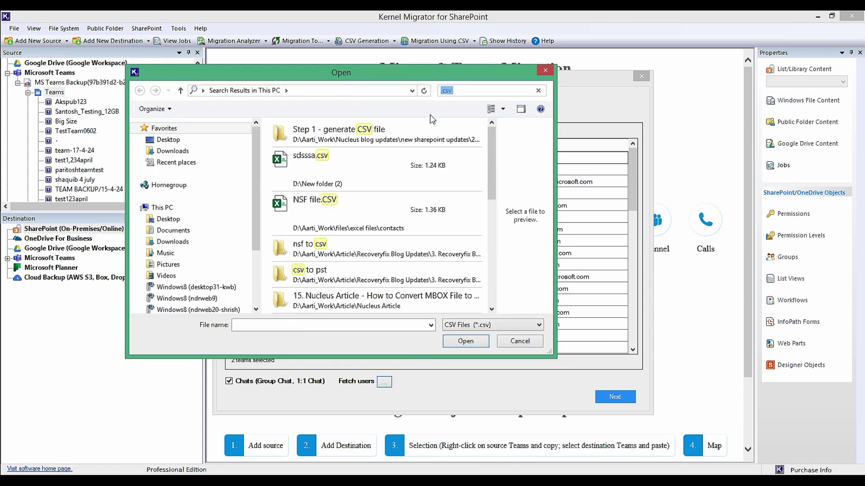
left_click(542, 72)
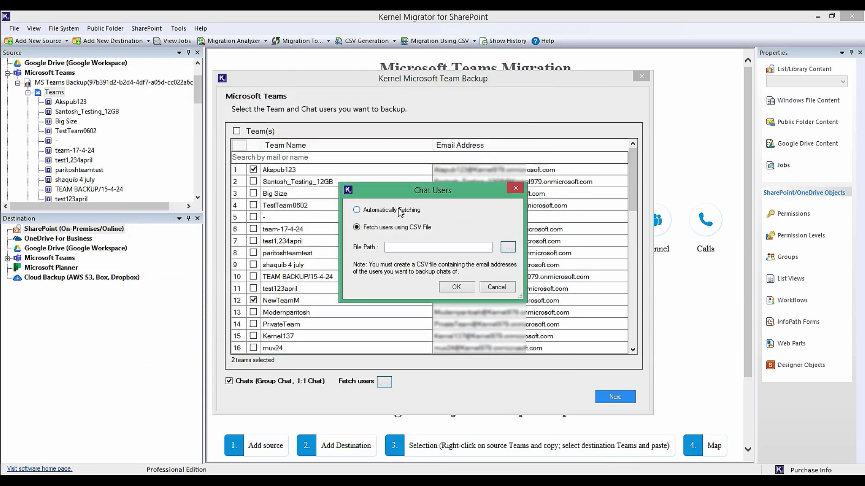
left_click(399, 211)
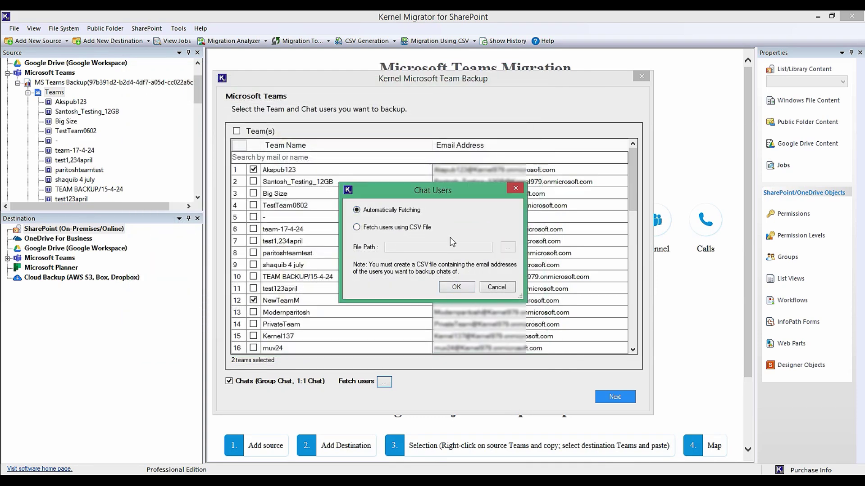
left_click(460, 292)
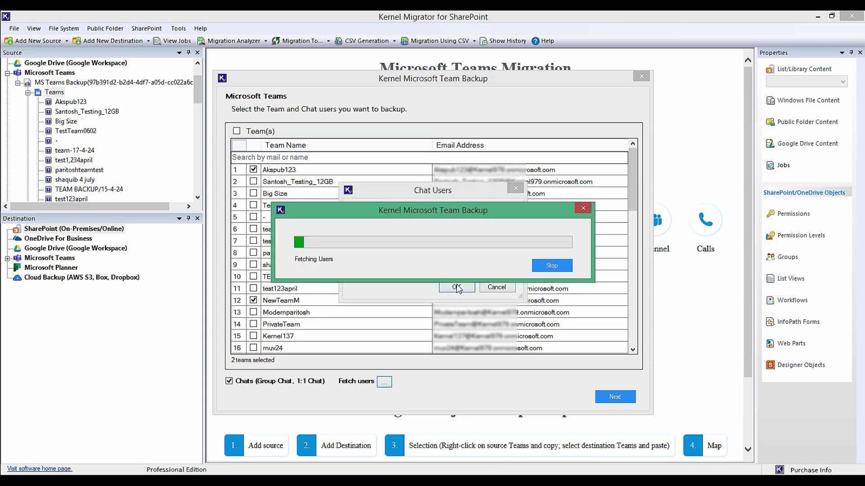
Step: Keep only the chat users in rows 5 and 17 selected
left_click(350, 142)
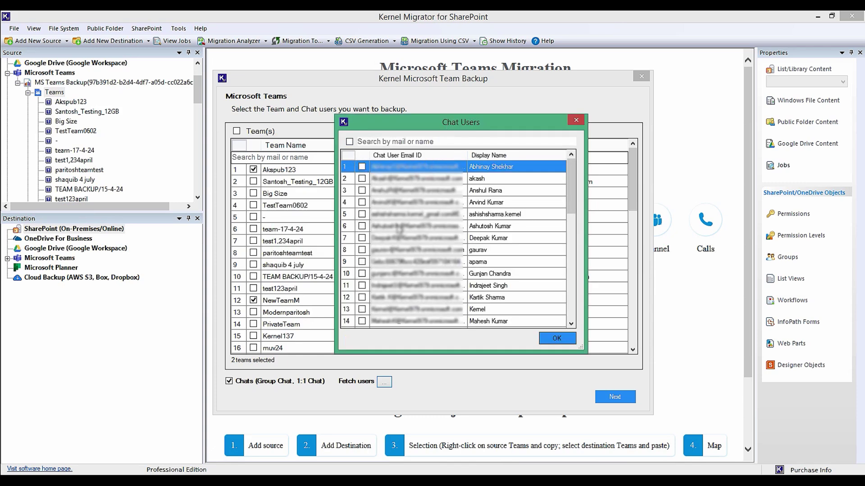
left_click(362, 214)
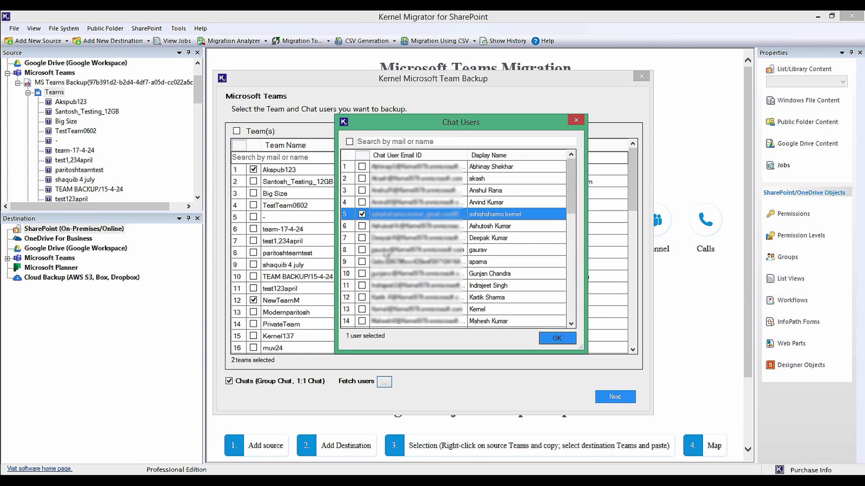
scroll(364, 286, "down", 2)
left_click(362, 286)
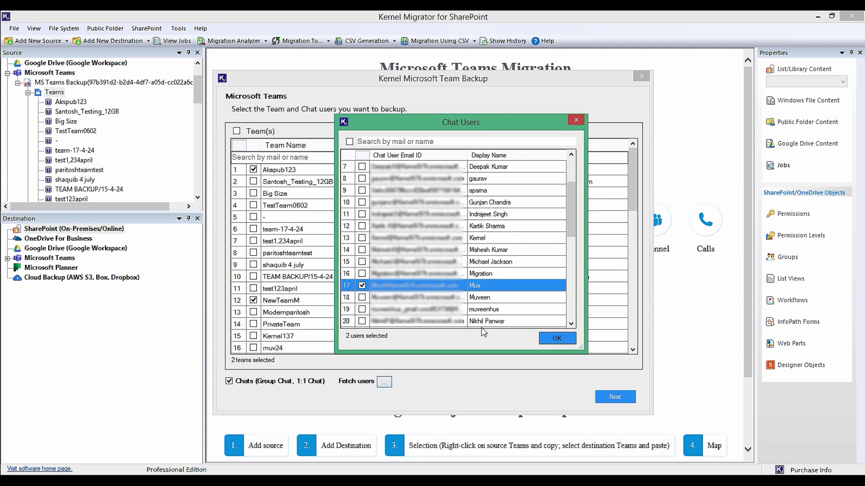
left_click(557, 338)
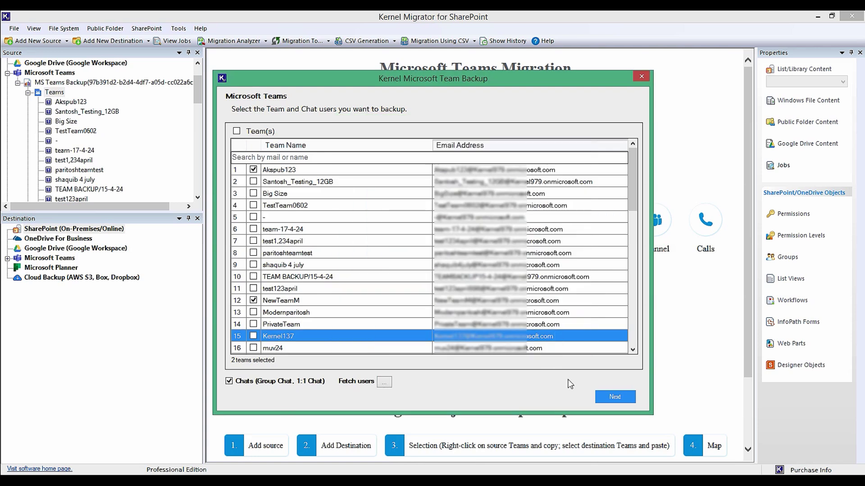
Step: Review the General channel and Tabs of Akspub123 and NewTeamM, then continue to filter settings
left_click(605, 396)
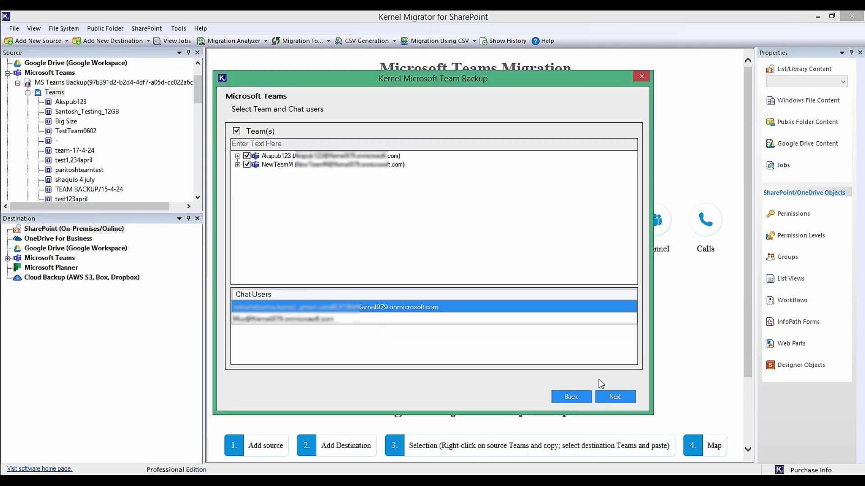
left_click(237, 156)
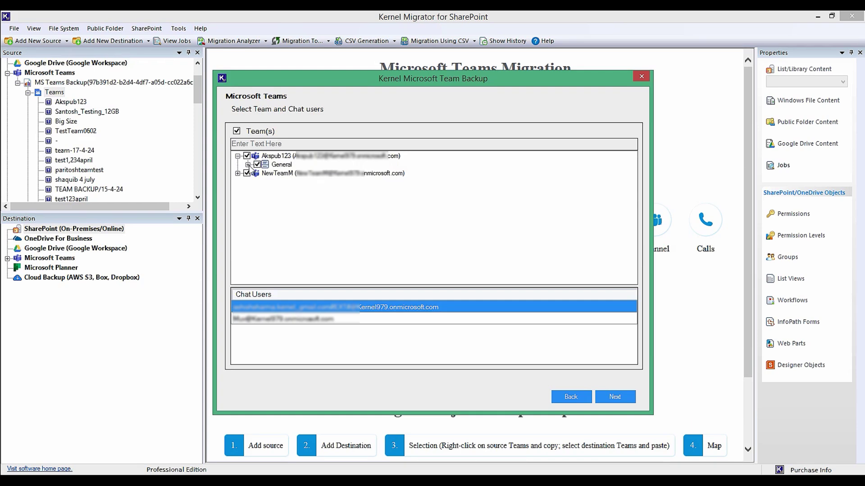
left_click(248, 165)
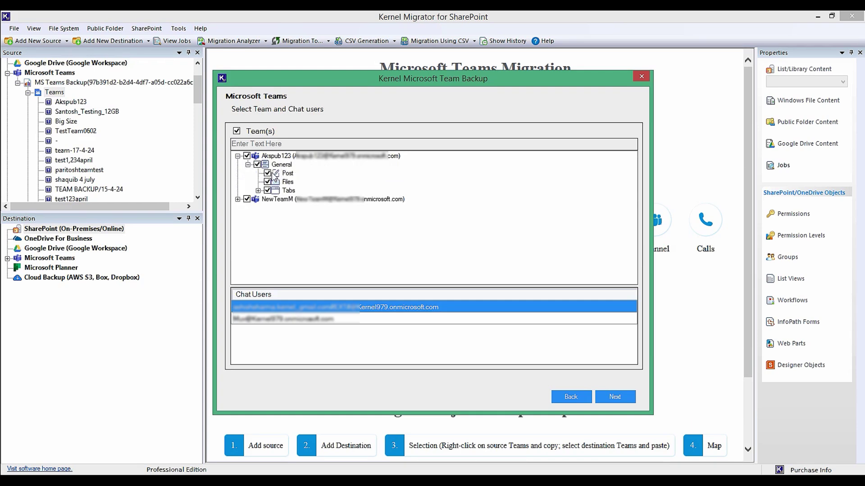
left_click(258, 191)
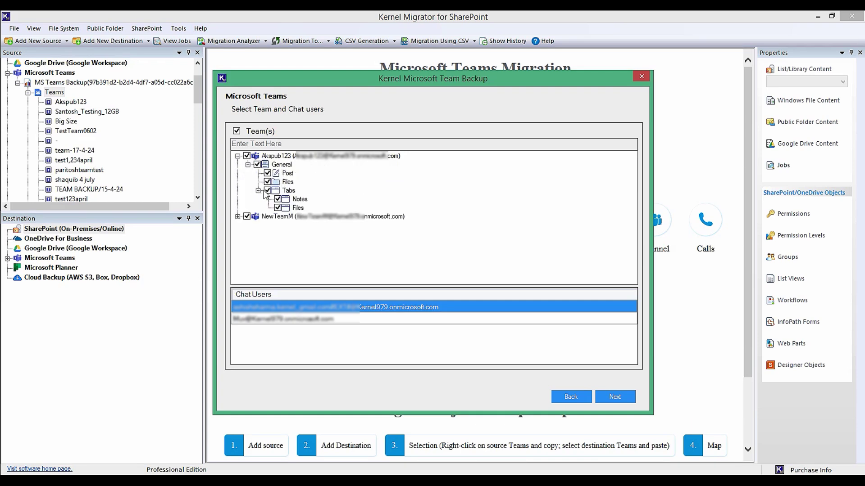
left_click(237, 216)
left_click(248, 225)
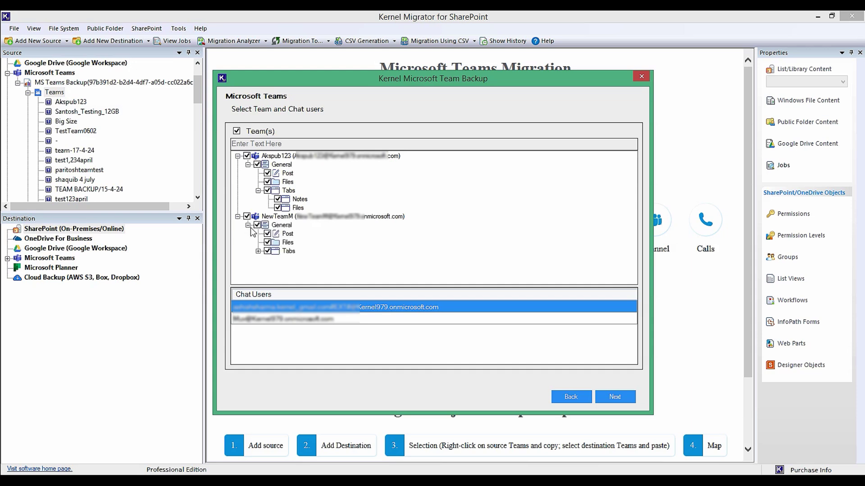
left_click(258, 251)
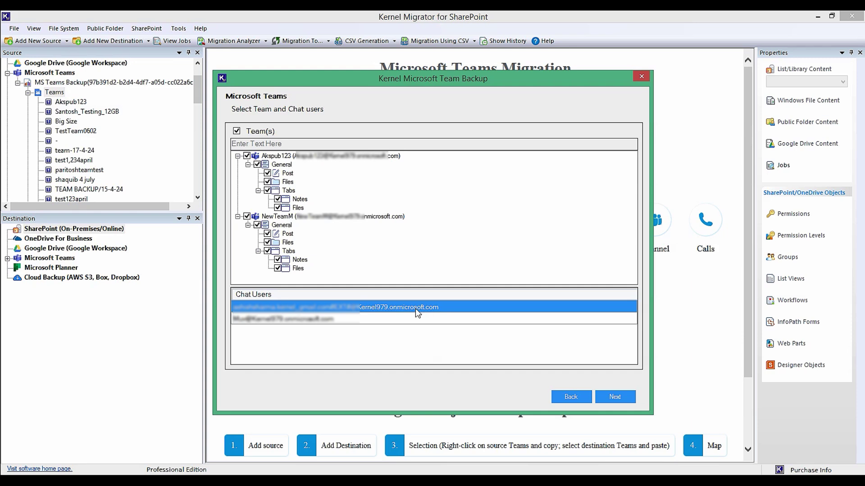
left_click(615, 397)
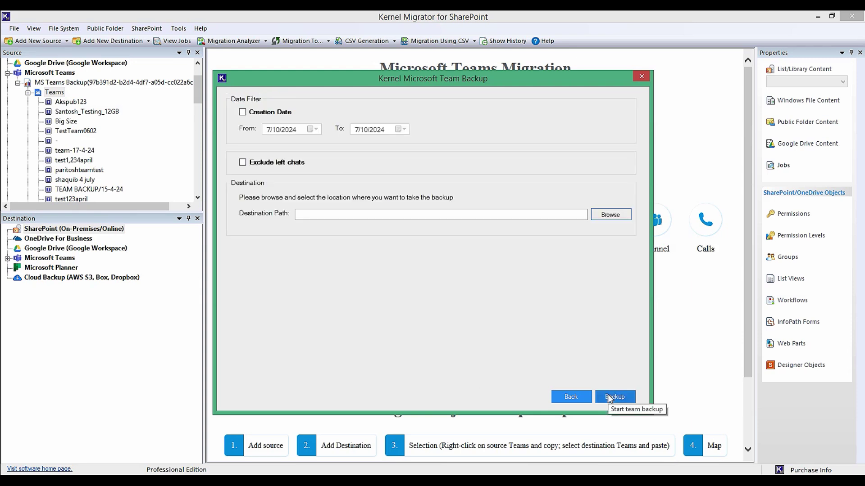
Step: Filter by creation date from 6/20/2024 to 7/8/2024 and exclude left chats
left_click(266, 113)
left_click(312, 129)
left_click(267, 143)
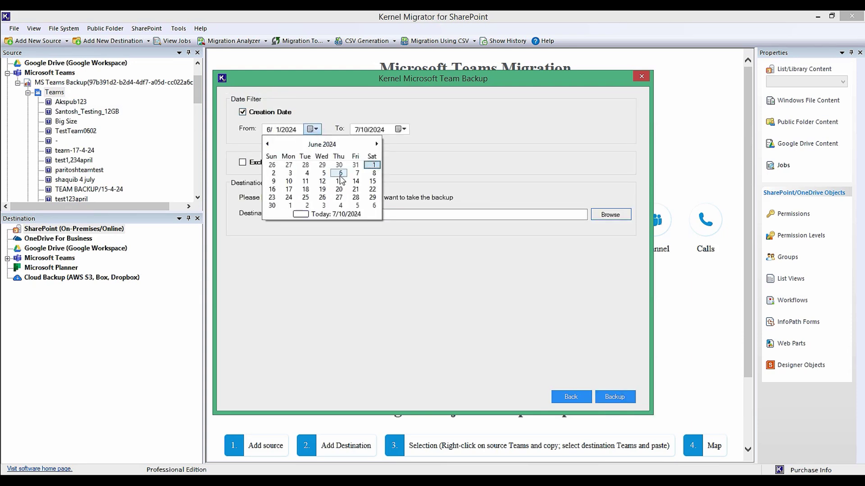
left_click(339, 190)
left_click(400, 129)
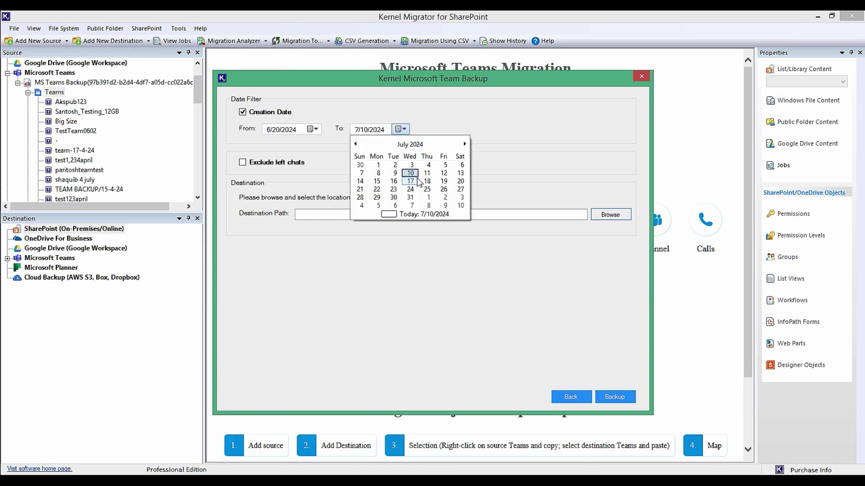
left_click(393, 175)
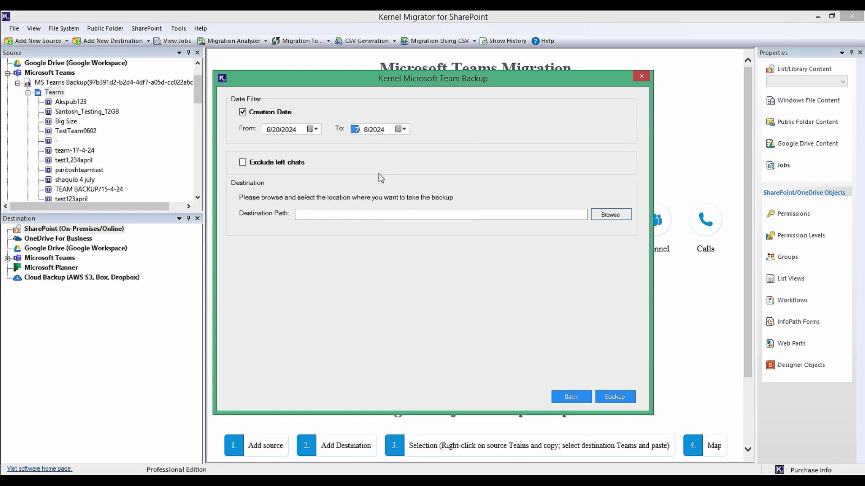
left_click(260, 166)
Step: Set the backup destination to D:\New folder
left_click(611, 215)
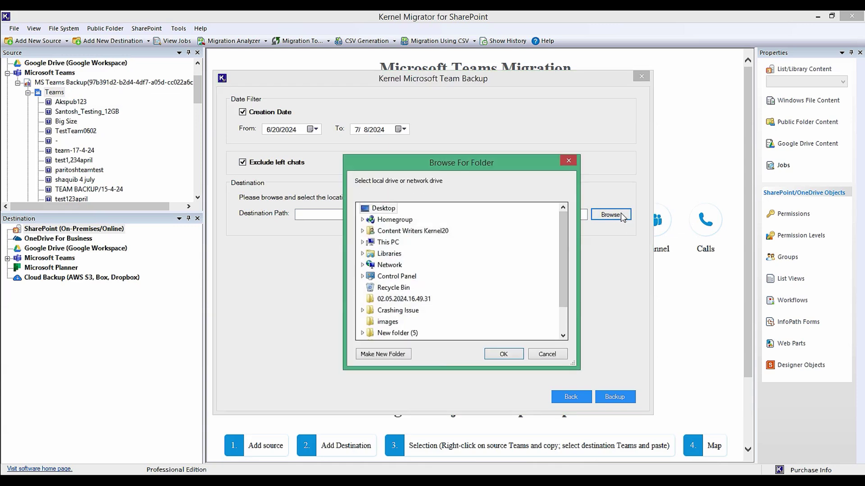
double_click(446, 241)
scroll(425, 315, "down", 3)
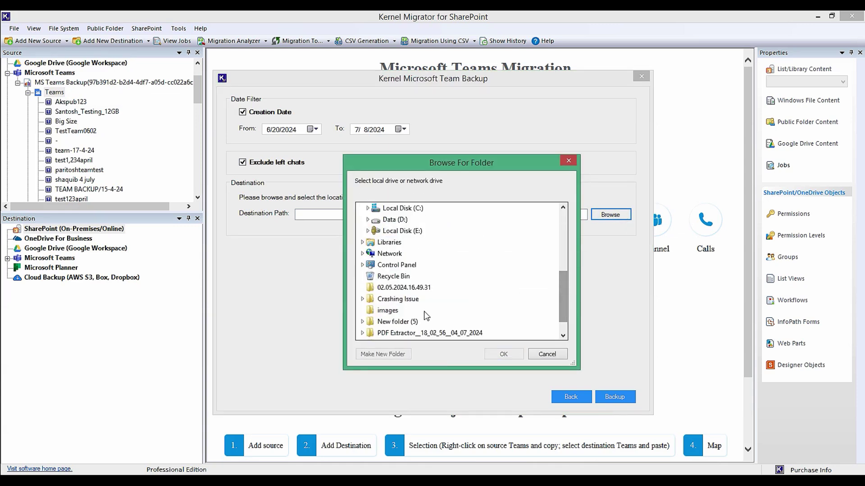
left_click(395, 220)
left_click(400, 287)
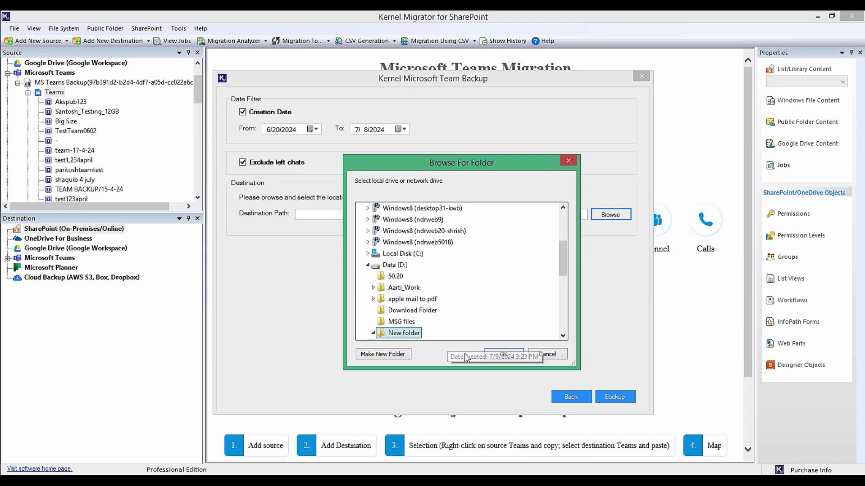
left_click(505, 354)
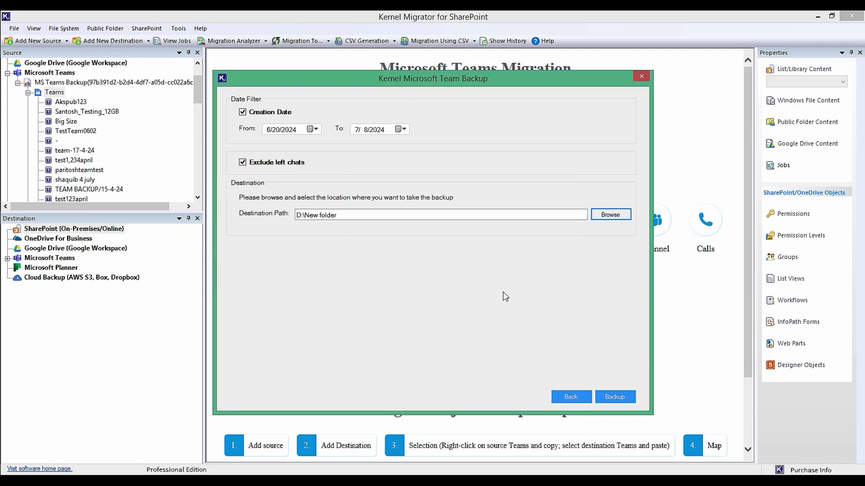
Step: Start the Teams and chats backup to D:\New folder
left_click(614, 397)
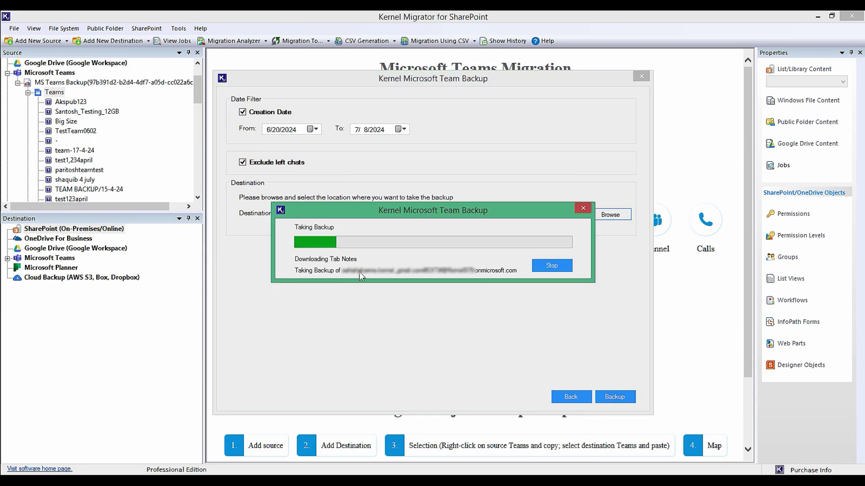